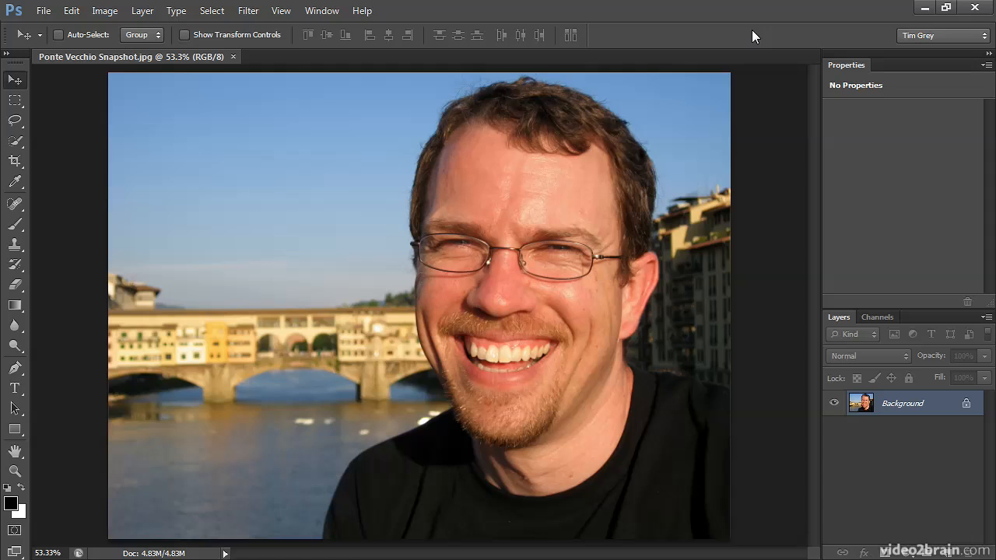
Add a new layer named Whitening above the Background and set its blend mode to Color.
{"action": "left_click", "coordinate": [949, 552]}
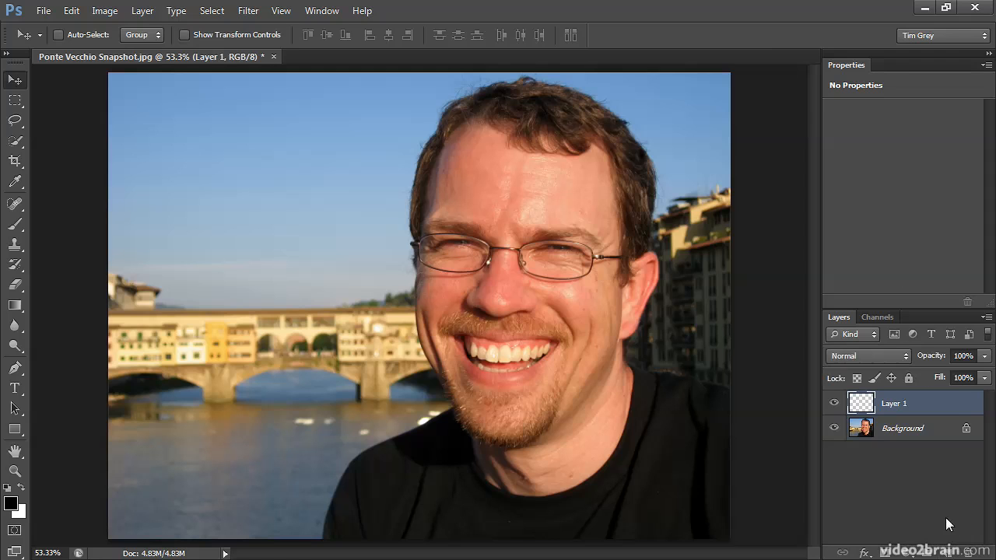
{"action": "double_click", "coordinate": [894, 404]}
{"action": "type", "text": "Whiteni"}
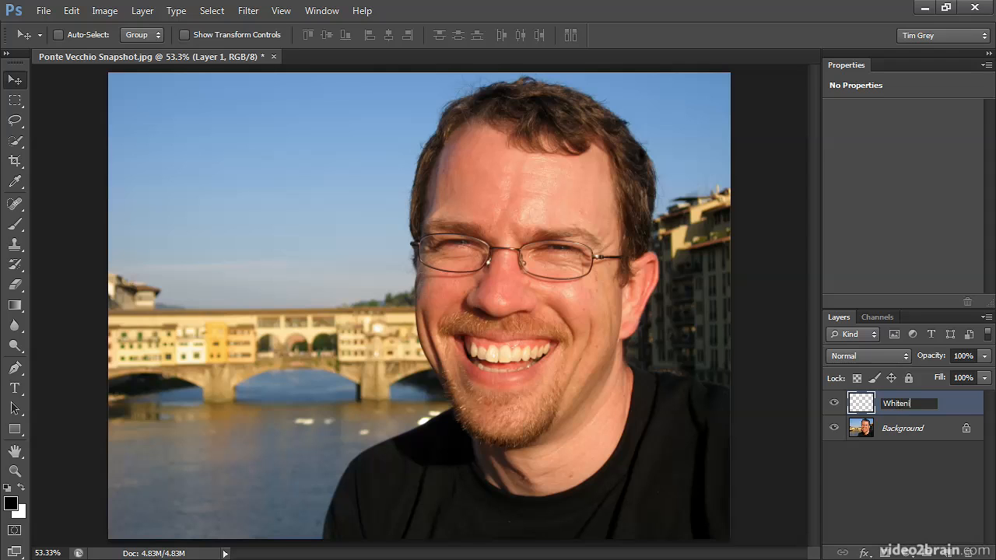
{"action": "type", "text": "ng"}
{"action": "key", "text": "Return"}
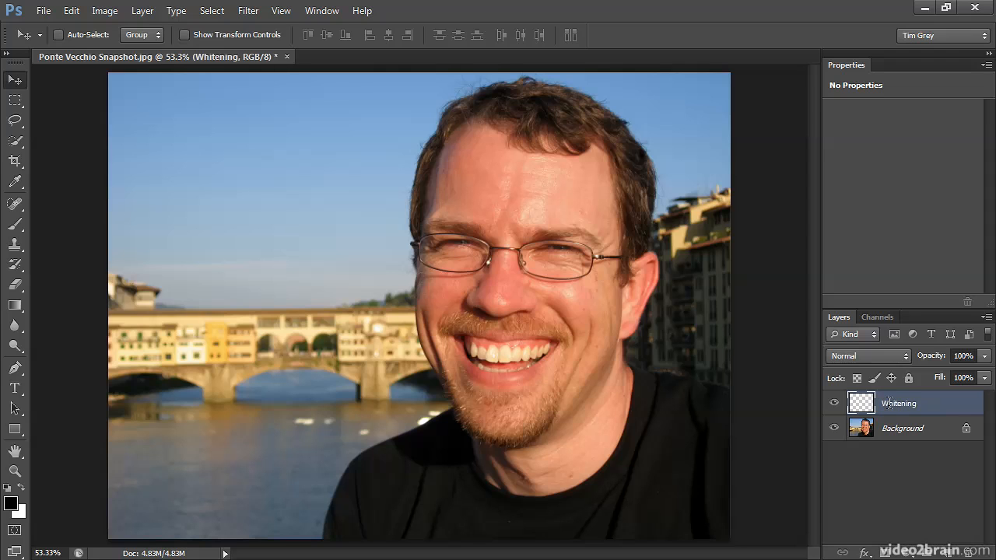
{"action": "left_click", "coordinate": [885, 357]}
{"action": "left_click", "coordinate": [866, 381]}
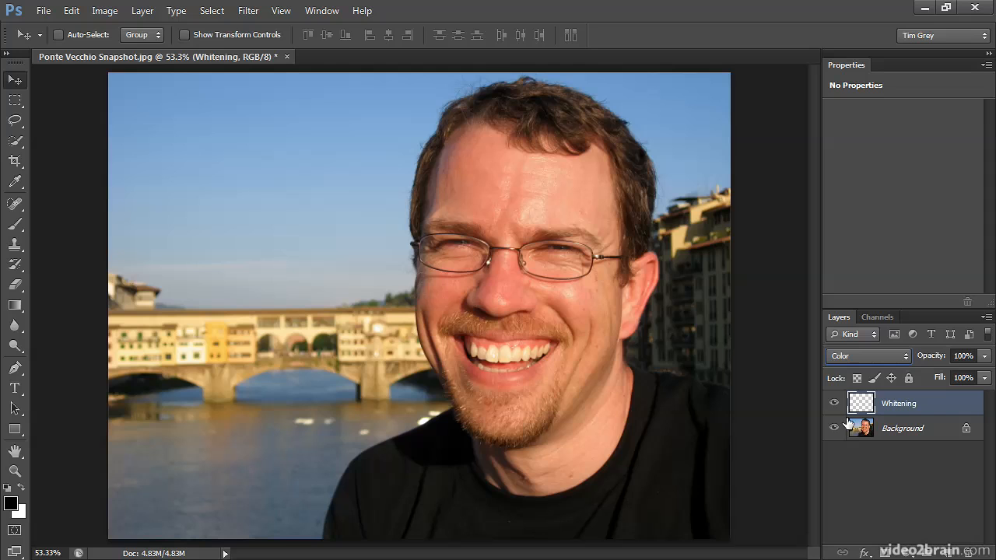
Paint over the upper teeth in black on the Whitening layer, using a soft 10 px brush with 0% hardness.
{"action": "left_click", "coordinate": [14, 225]}
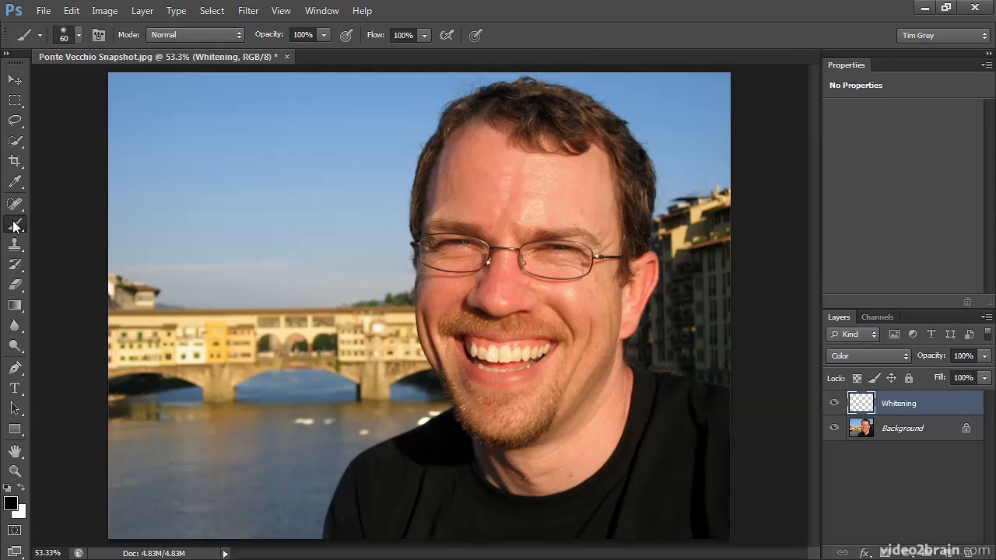
{"action": "left_click", "coordinate": [78, 37]}
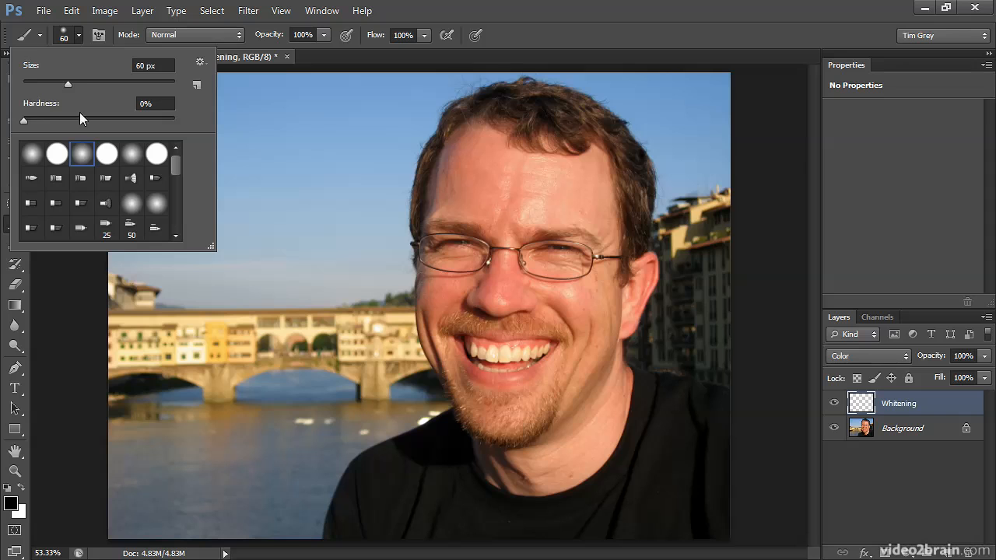
{"action": "left_click", "coordinate": [78, 36]}
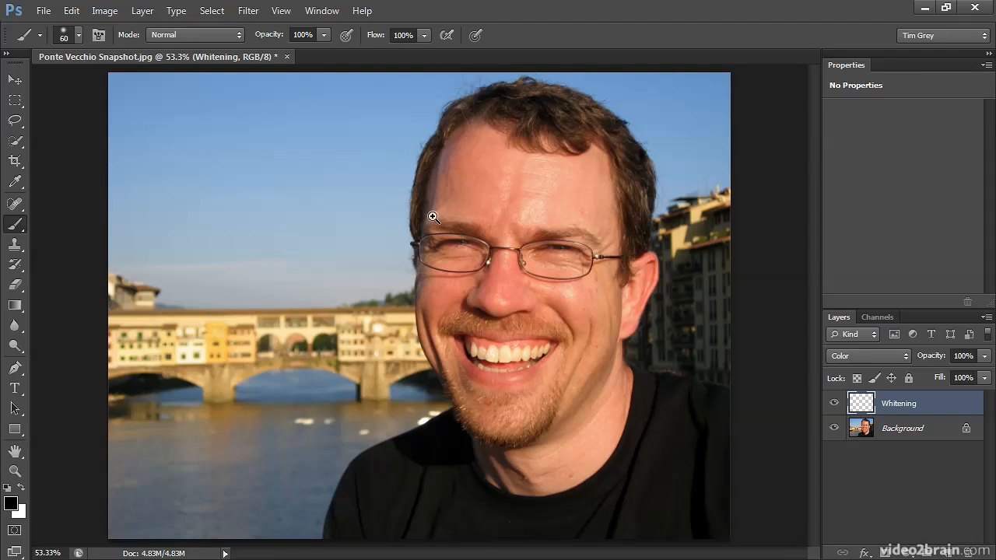
{"action": "left_click_drag", "start_coordinate": [465, 353], "coordinate": [527, 370]}
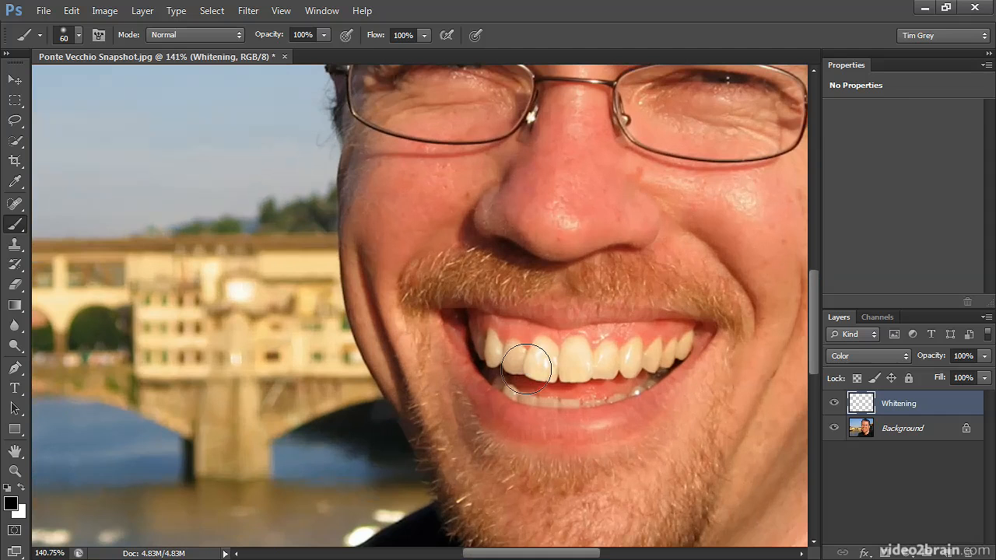
{"action": "key", "text": "bracketleft"}
{"action": "key", "text": "bracketleft"}
{"action": "key", "text": "bracketleft"}
{"action": "key", "text": "bracketleft"}
{"action": "key", "text": "bracketleft"}
{"action": "key", "text": "bracketleft"}
{"action": "key", "text": "bracketleft"}
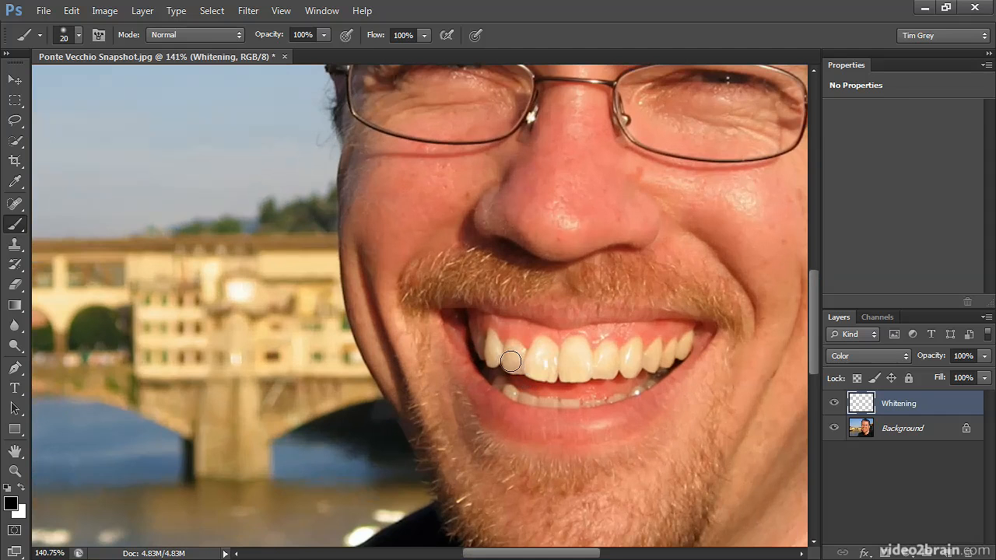
{"action": "key", "text": "bracketleft"}
{"action": "mouse_move", "coordinate": [491, 340]}
{"action": "left_mouse_down"}
{"action": "mouse_move", "coordinate": [491, 363]}
{"action": "mouse_move", "coordinate": [515, 344]}
{"action": "mouse_move", "coordinate": [526, 353]}
{"action": "mouse_move", "coordinate": [547, 342]}
{"action": "mouse_move", "coordinate": [559, 355]}
{"action": "mouse_move", "coordinate": [580, 341]}
{"action": "mouse_move", "coordinate": [592, 354]}
{"action": "mouse_move", "coordinate": [610, 344]}
{"action": "mouse_move", "coordinate": [621, 354]}
{"action": "mouse_move", "coordinate": [636, 342]}
{"action": "mouse_move", "coordinate": [648, 357]}
{"action": "mouse_move", "coordinate": [657, 343]}
{"action": "mouse_move", "coordinate": [662, 357]}
{"action": "mouse_move", "coordinate": [687, 340]}
{"action": "mouse_move", "coordinate": [652, 367]}
{"action": "mouse_move", "coordinate": [567, 379]}
{"action": "mouse_move", "coordinate": [514, 369]}
{"action": "mouse_move", "coordinate": [491, 343]}
{"action": "mouse_move", "coordinate": [531, 364]}
{"action": "mouse_move", "coordinate": [512, 362]}
{"action": "mouse_move", "coordinate": [546, 353]}
{"action": "mouse_move", "coordinate": [544, 370]}
{"action": "mouse_move", "coordinate": [586, 355]}
{"action": "mouse_move", "coordinate": [568, 373]}
{"action": "mouse_move", "coordinate": [537, 368]}
{"action": "mouse_move", "coordinate": [545, 359]}
{"action": "mouse_move", "coordinate": [503, 358]}
{"action": "mouse_move", "coordinate": [596, 365]}
{"action": "mouse_move", "coordinate": [633, 352]}
{"action": "mouse_move", "coordinate": [625, 363]}
{"action": "left_mouse_up"}
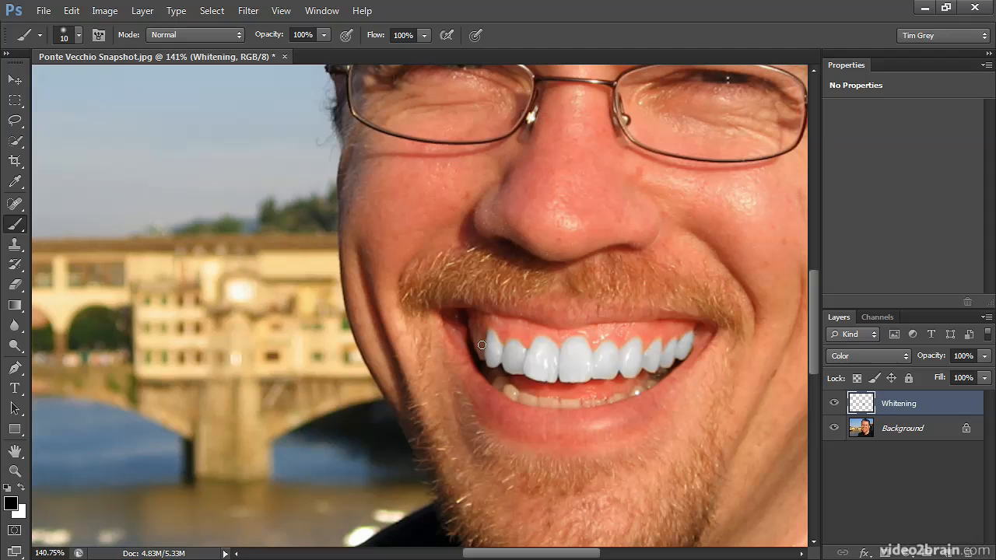
{"action": "left_click_drag", "start_coordinate": [482, 342], "coordinate": [481, 345]}
Reduce the Whitening layer's opacity to soften the color removal on the teeth.
{"action": "left_click_drag", "start_coordinate": [940, 360], "coordinate": [918, 359]}
{"action": "left_click_drag", "start_coordinate": [918, 360], "coordinate": [917, 360]}
{"action": "left_click_drag", "start_coordinate": [918, 360], "coordinate": [918, 359]}
Add another new layer named Brightening on top and set its blend mode to Overlay.
{"action": "left_click", "coordinate": [949, 552]}
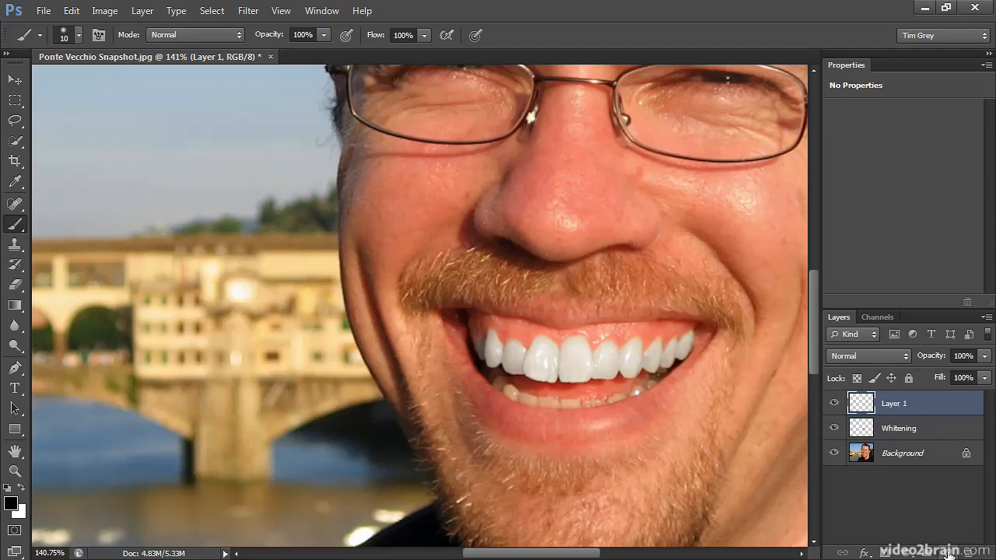
{"action": "double_click", "coordinate": [896, 404]}
{"action": "type", "text": "Brightening"}
{"action": "key", "text": "Return"}
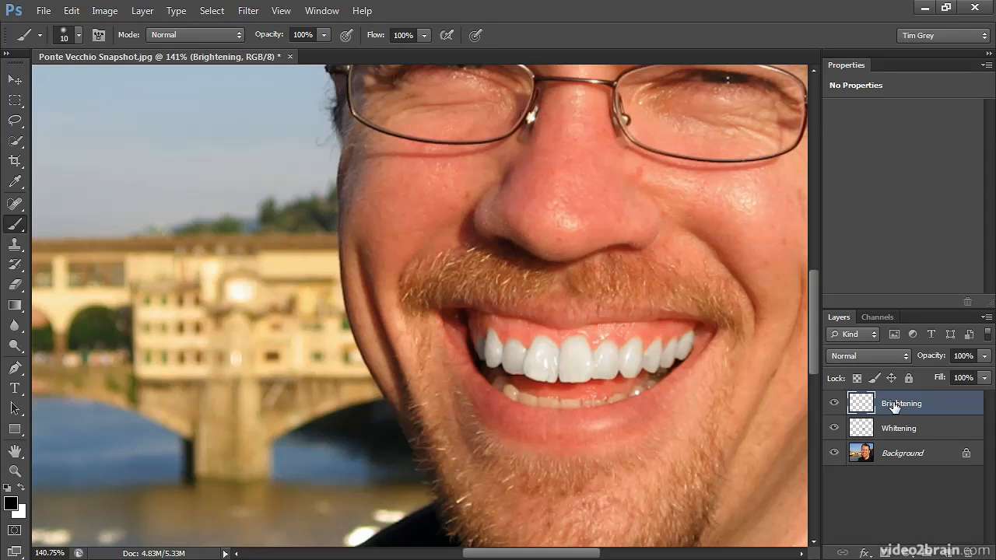
{"action": "left_click", "coordinate": [877, 356]}
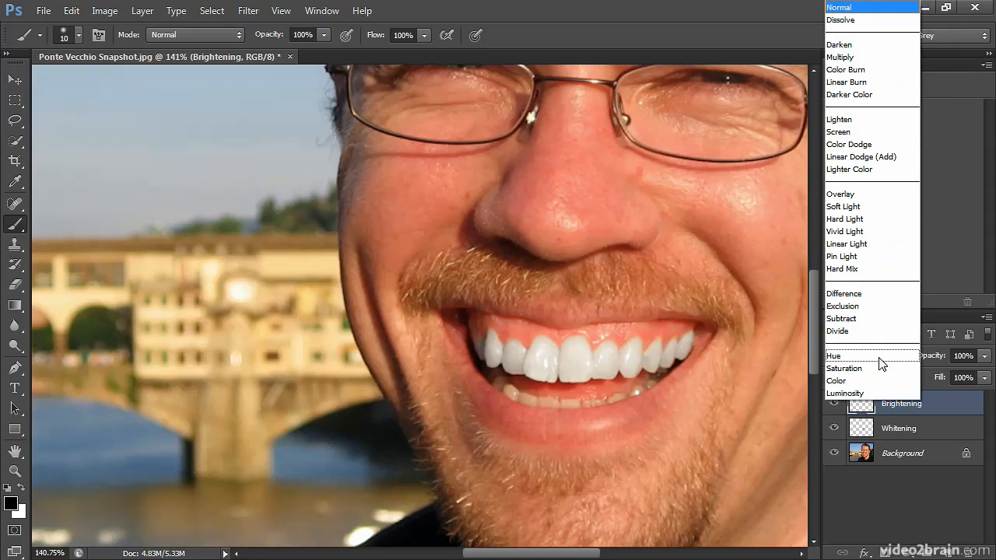
{"action": "left_click", "coordinate": [865, 196]}
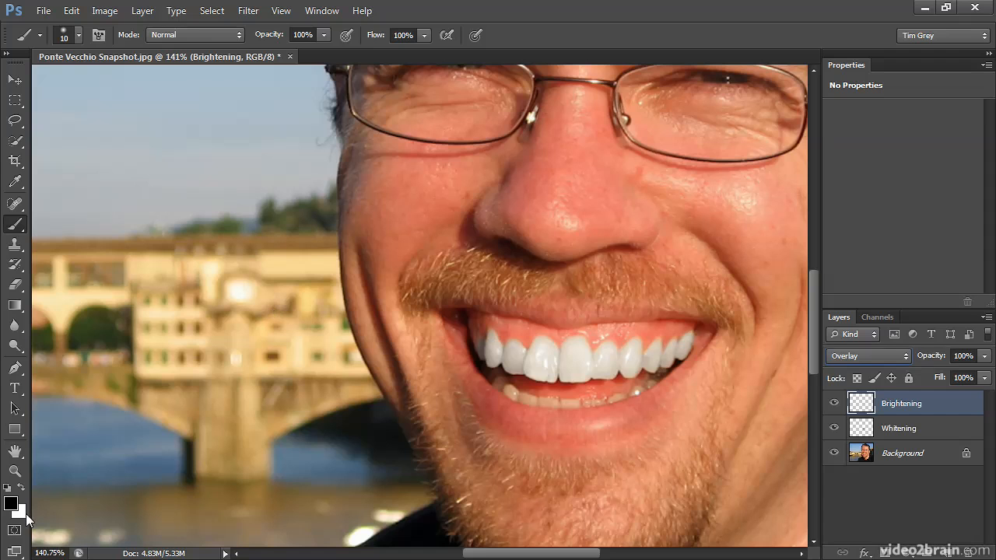
Make white the foreground color, load the Whitening layer's painted area as a selection, and fill it with Foreground Color on the Brightening layer.
{"action": "key", "text": "x"}
{"action": "key", "text": "x"}
{"action": "key", "text": "x"}
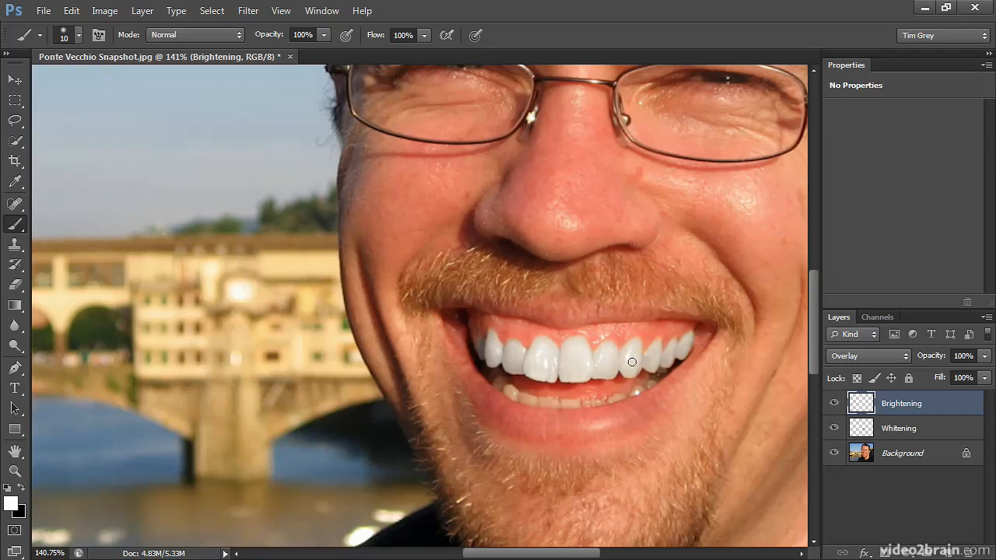
{"action": "left_click", "coordinate": [863, 430], "text": "ctrl"}
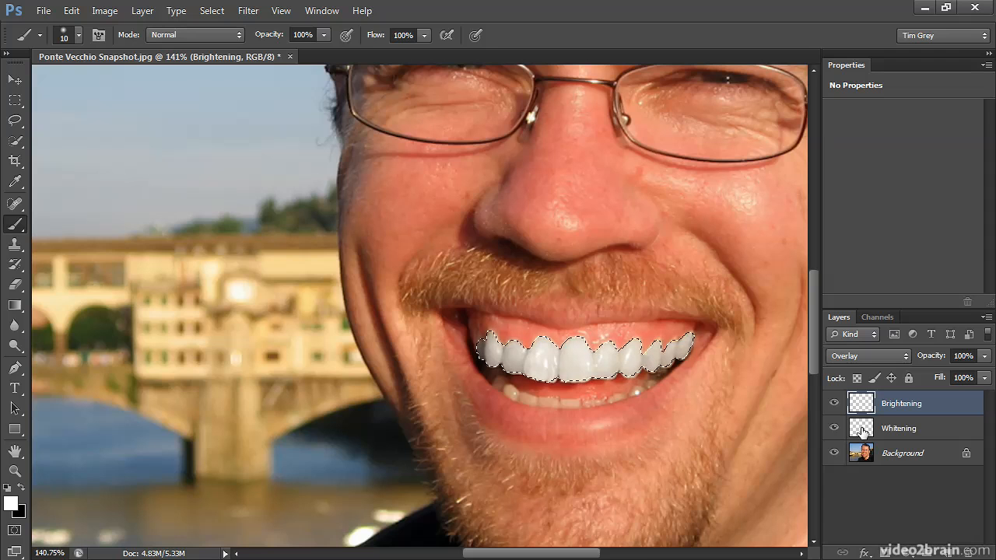
{"action": "left_click", "coordinate": [71, 11]}
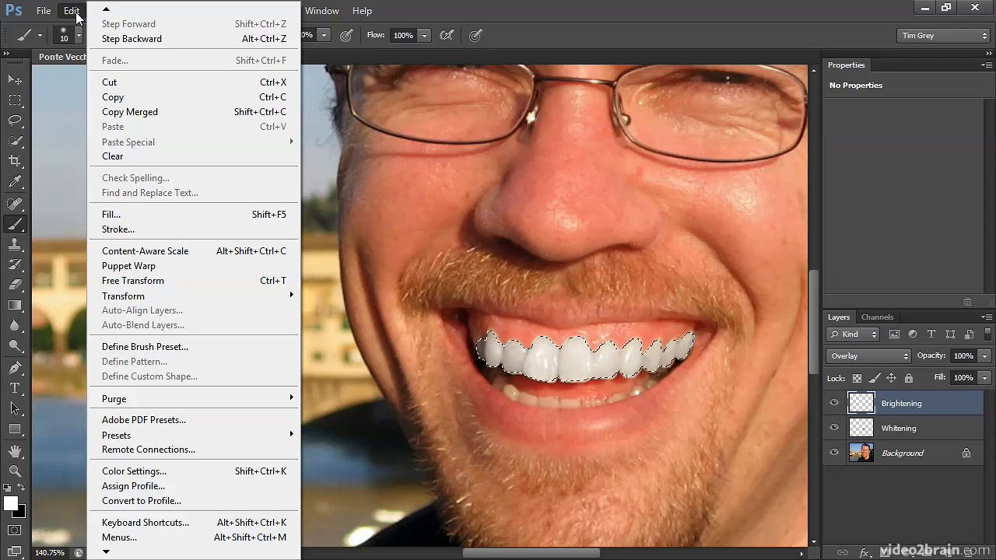
{"action": "left_click", "coordinate": [133, 211]}
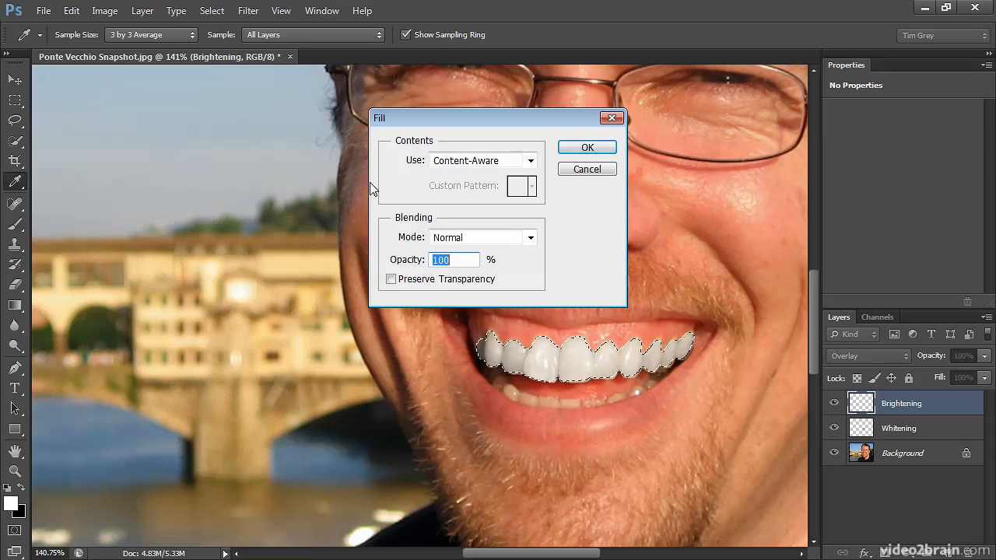
{"action": "left_click", "coordinate": [453, 161]}
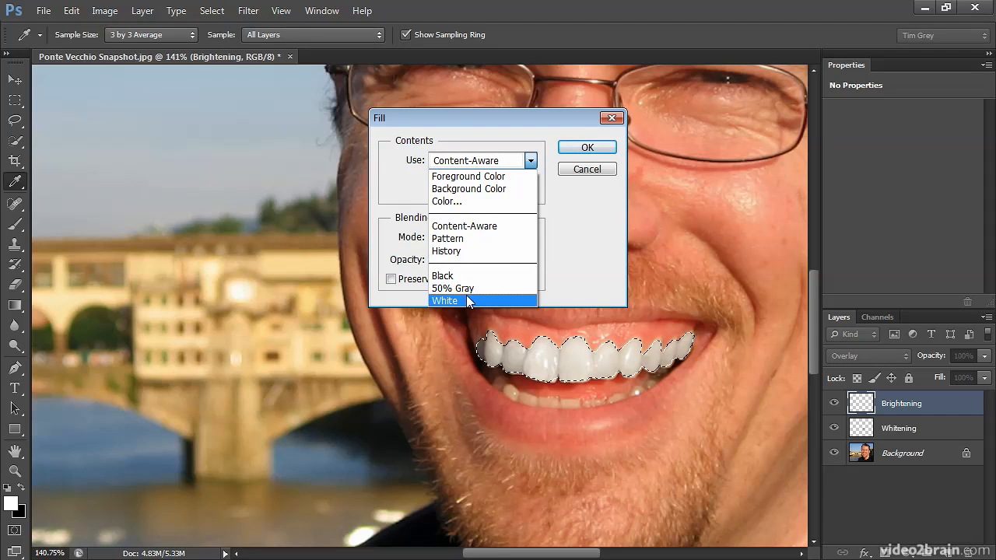
{"action": "left_click", "coordinate": [471, 177]}
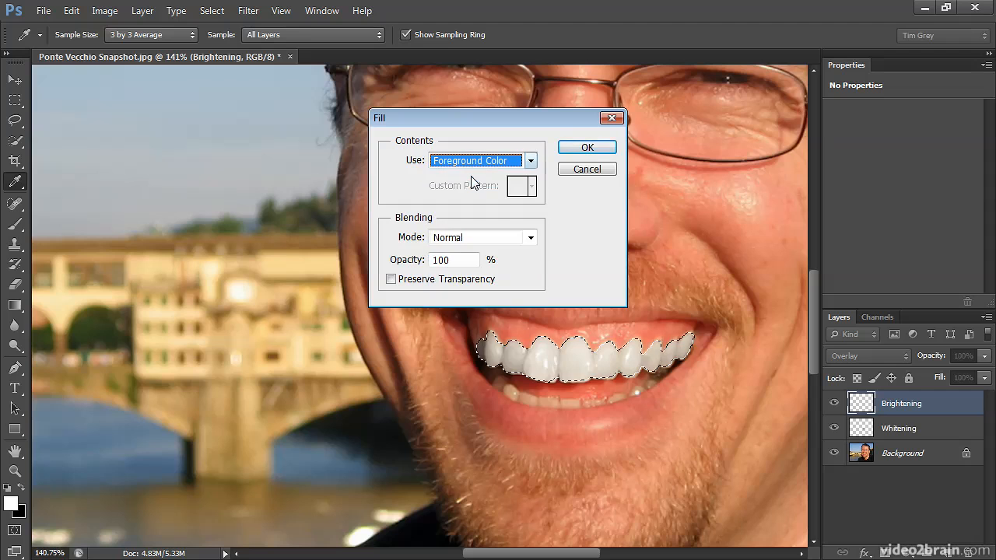
{"action": "left_click", "coordinate": [586, 147]}
{"action": "key", "text": "b"}
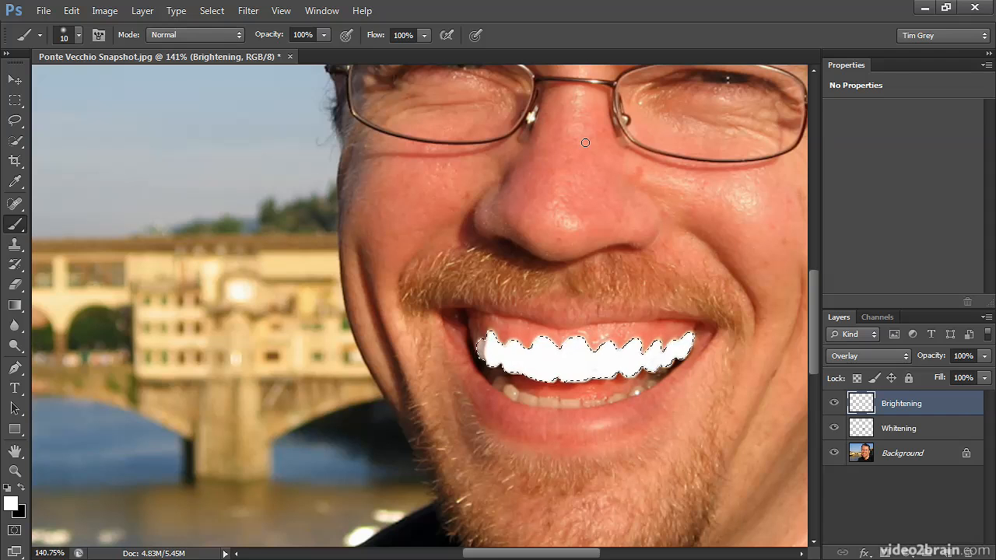
Deselect the teeth and lower the Brightening layer's opacity to 31%.
{"action": "key", "text": "ctrl+d"}
{"action": "left_click_drag", "start_coordinate": [941, 358], "coordinate": [888, 359]}
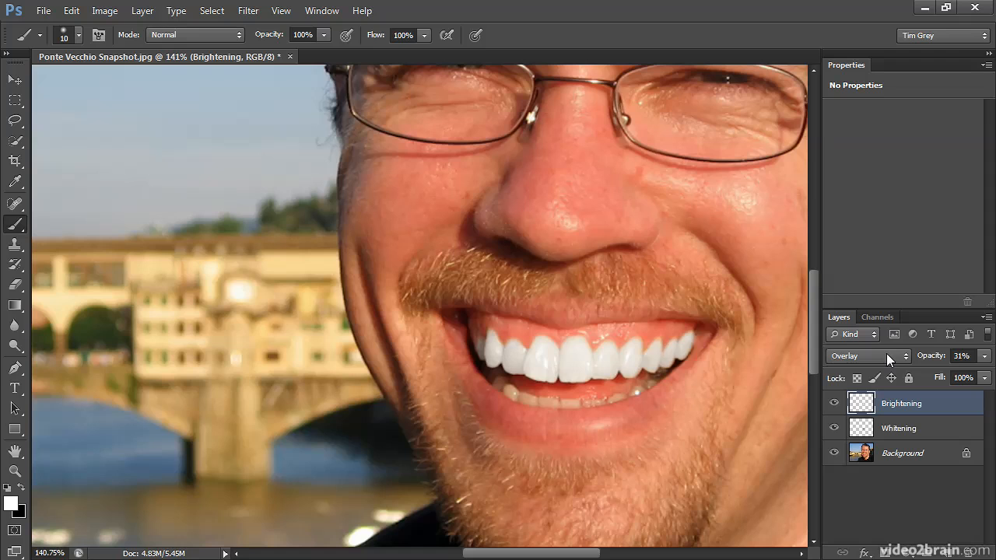
Compare the whole image with and without the Brightening layer, and with and without both retouching layers.
{"action": "key", "text": "ctrl+0"}
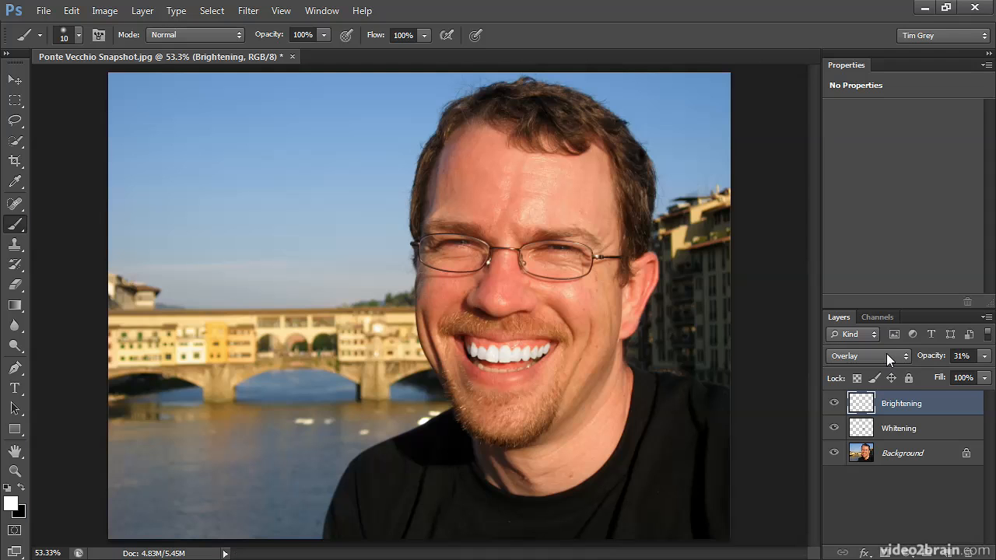
{"action": "left_click", "coordinate": [833, 403]}
{"action": "left_click", "coordinate": [833, 403]}
{"action": "left_click", "coordinate": [835, 454], "text": "alt"}
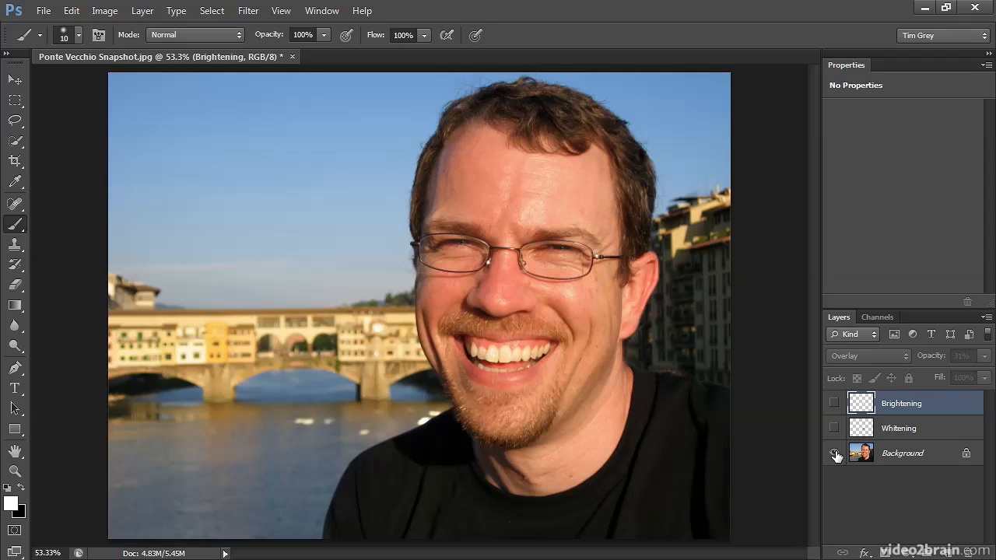
{"action": "left_click", "coordinate": [835, 455], "text": "alt"}
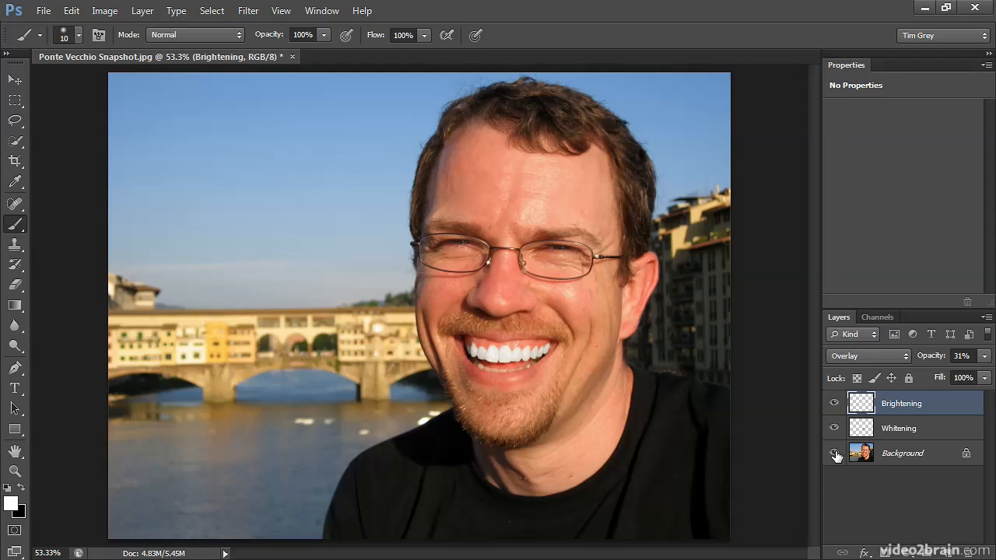
{"action": "left_click", "coordinate": [835, 454], "text": "alt"}
{"action": "left_click", "coordinate": [835, 454], "text": "alt"}
Reduce the Brightening layer's opacity slightly, set the Whitening layer's opacity to 51%, and check the result against the original.
{"action": "left_click_drag", "start_coordinate": [930, 360], "coordinate": [926, 359]}
{"action": "left_click", "coordinate": [859, 427]}
{"action": "left_click_drag", "start_coordinate": [934, 359], "coordinate": [919, 359]}
{"action": "left_click", "coordinate": [831, 454], "text": "alt"}
{"action": "left_click", "coordinate": [833, 454], "text": "alt"}
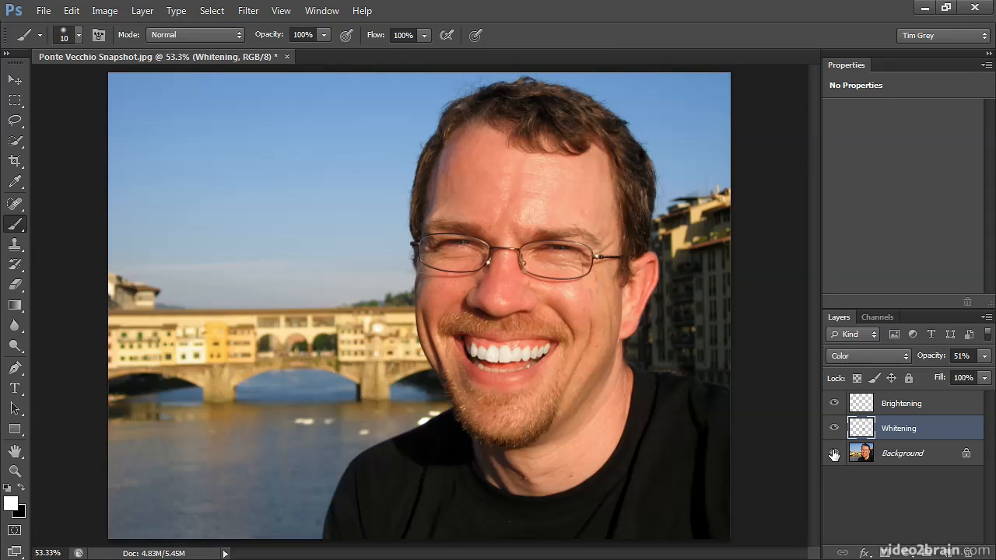
Fine-tune the teeth by setting the Brightening layer's opacity to 18% and the Whitening layer's opacity to 42%.
{"action": "left_click", "coordinate": [861, 404]}
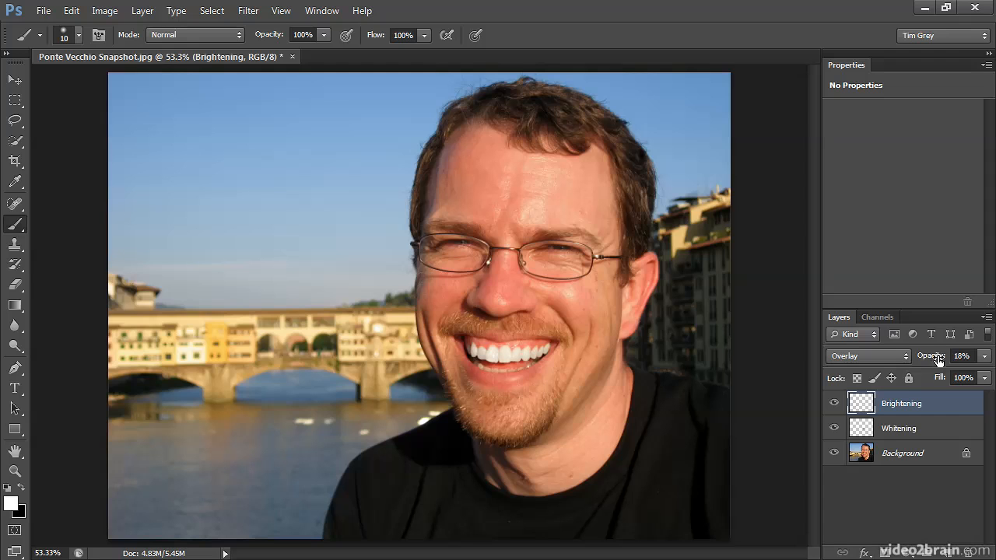
{"action": "left_click_drag", "start_coordinate": [939, 360], "coordinate": [928, 360]}
{"action": "left_click", "coordinate": [855, 430]}
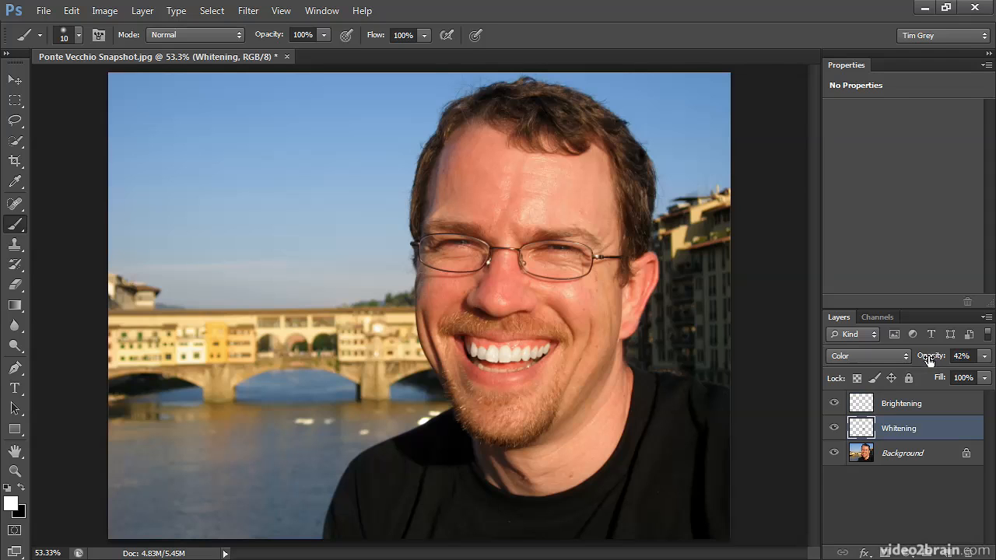